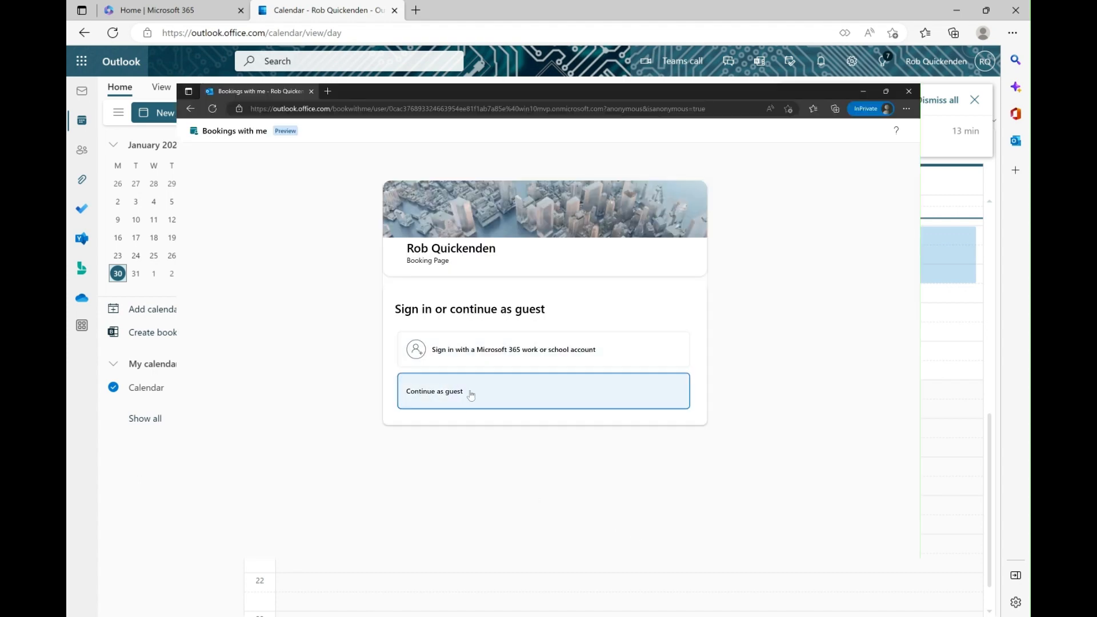
Continue to the booking page as a guest and choose the 9:30 AM slot on Wednesday, February 01 for the 1 hour meeting
click(468, 391)
click(422, 438)
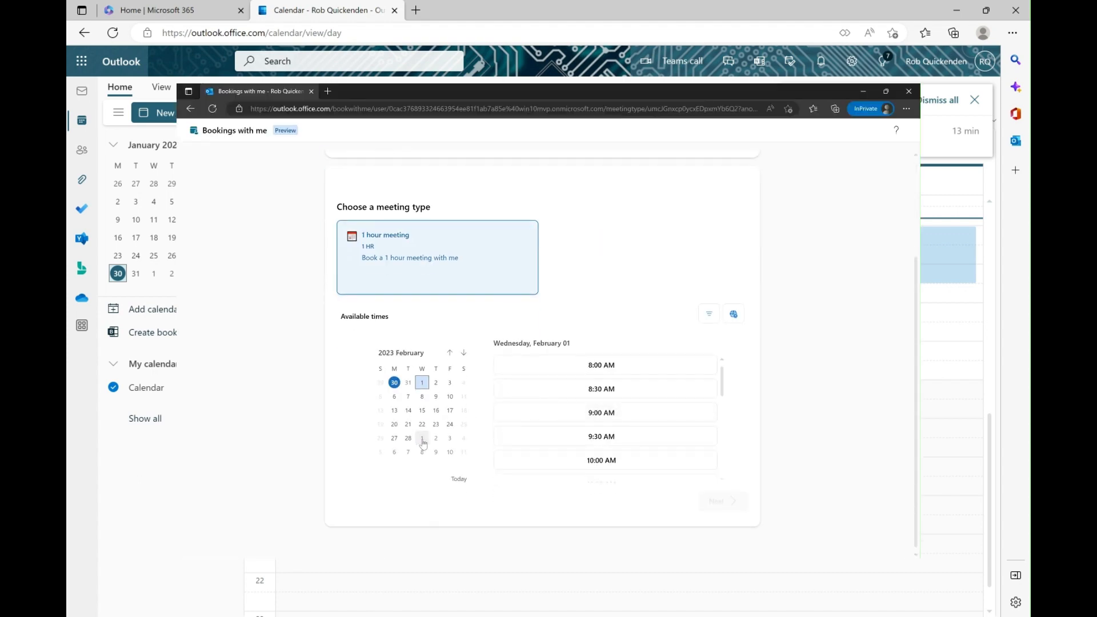
click(586, 445)
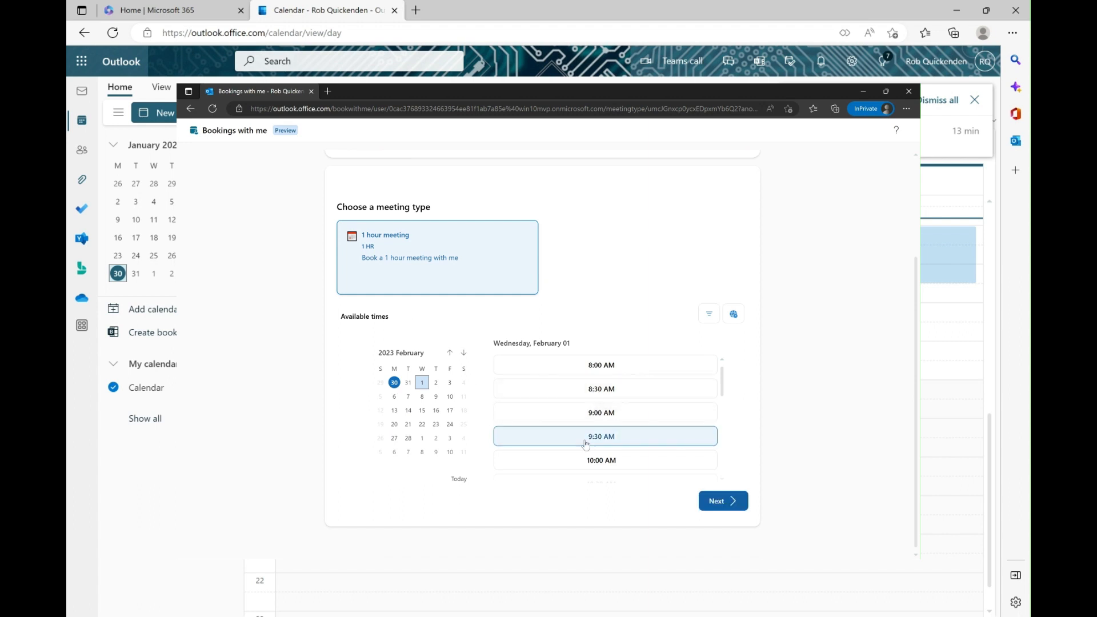
Fill in the booking form with the name Customer, the customer's e-mail and a note about placing a big order
click(536, 308)
text(Customer)
key(Tab)
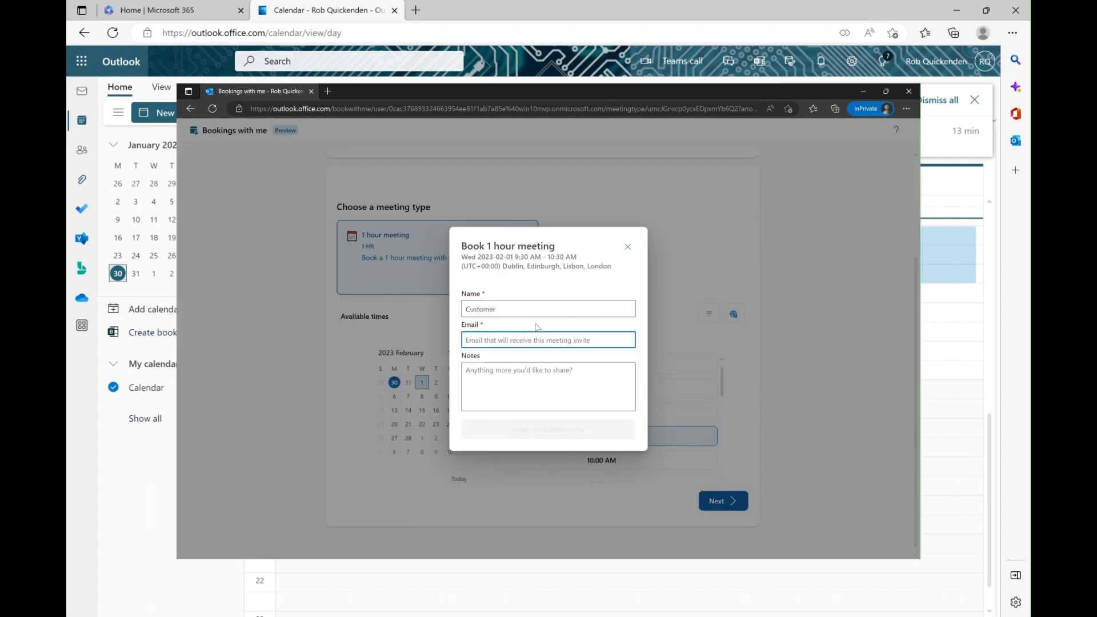
text(customer@domainname.com)
key(Tab)
text(I'd like to place a big t)
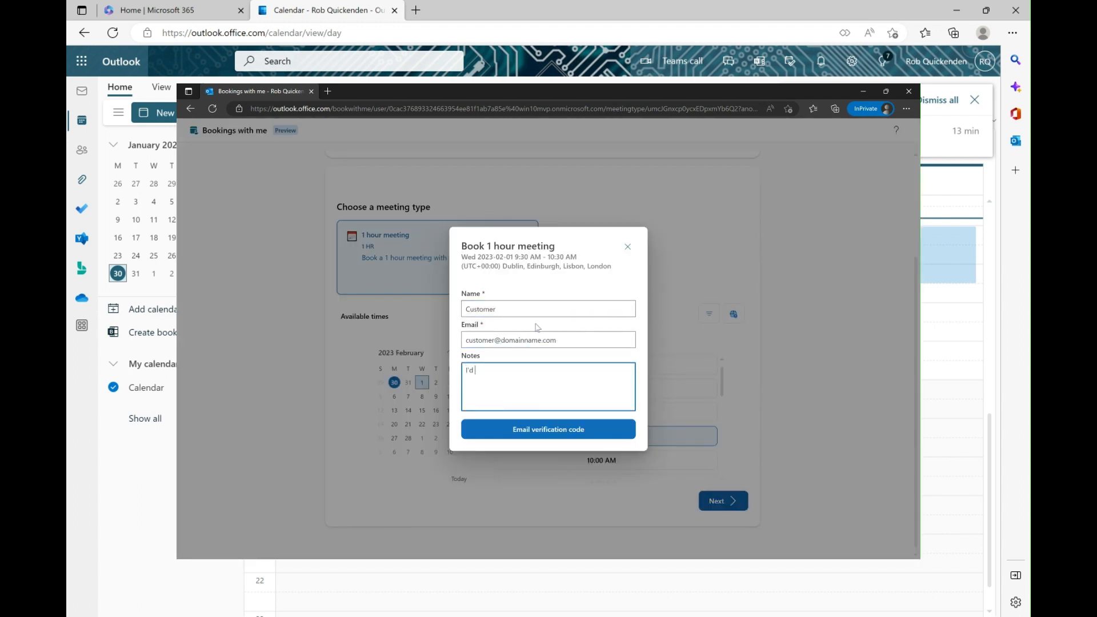
text(at order please!)
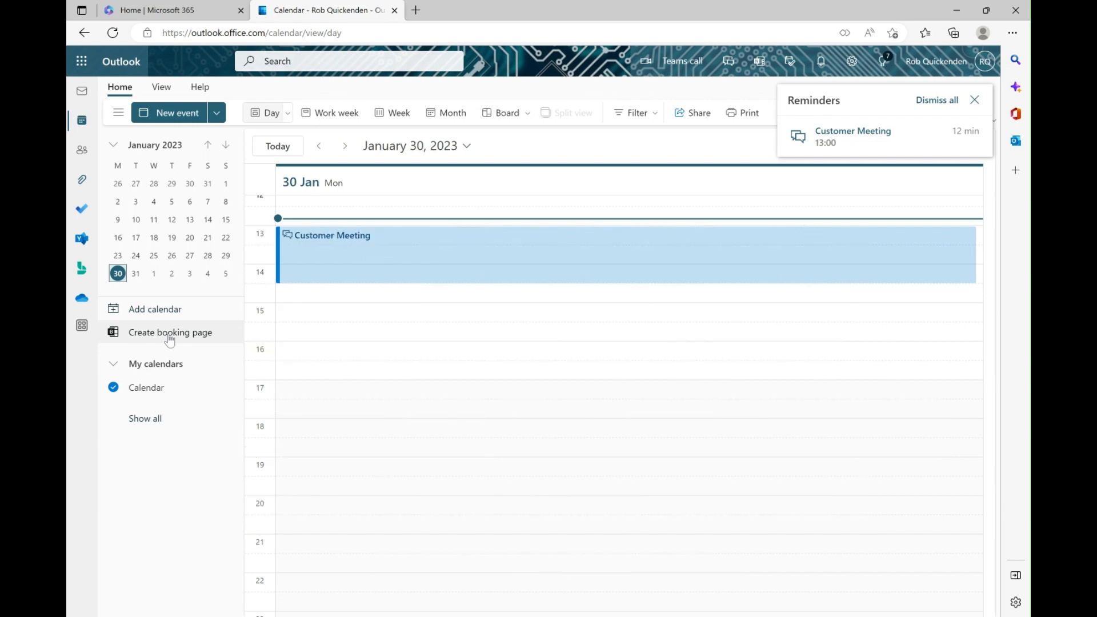
Open the personal booking page from the Outlook calendar and start a new public meeting type
click(170, 334)
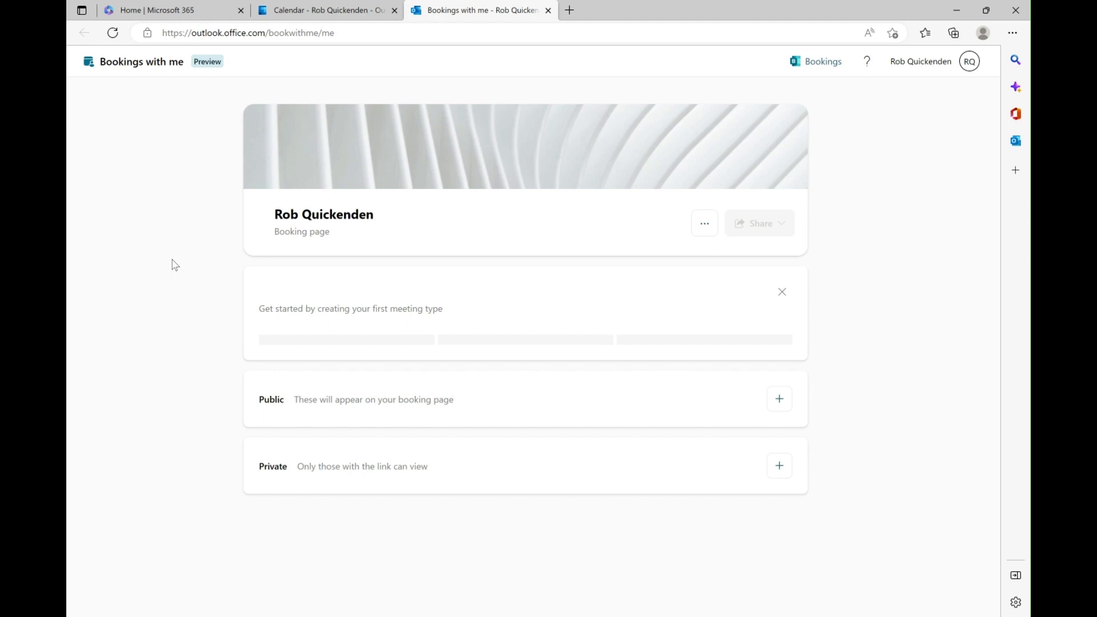
click(779, 400)
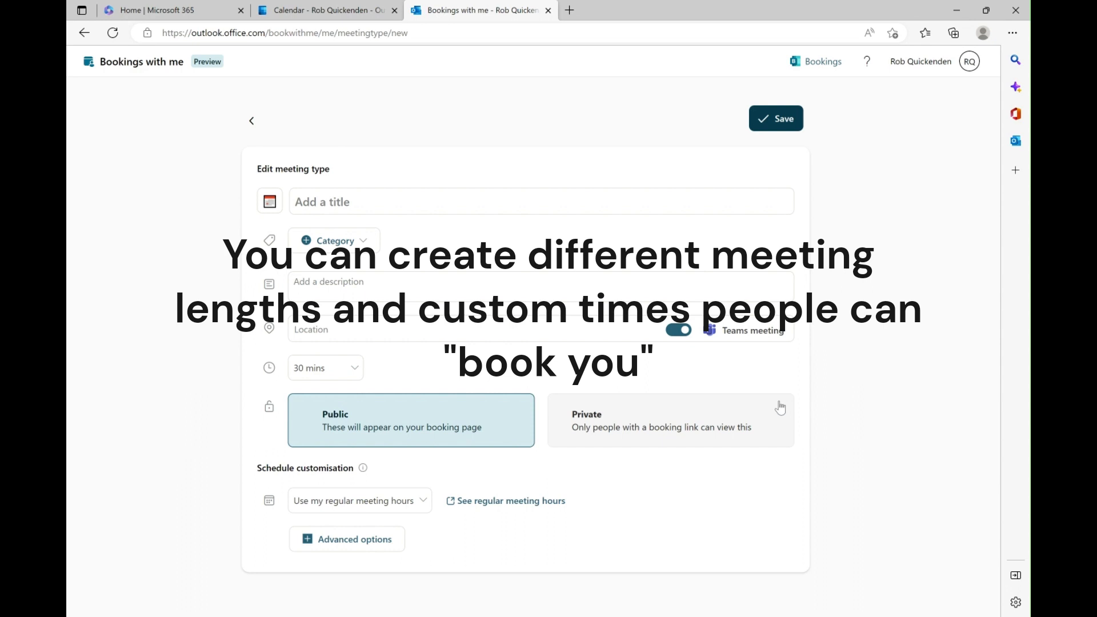
click(344, 205)
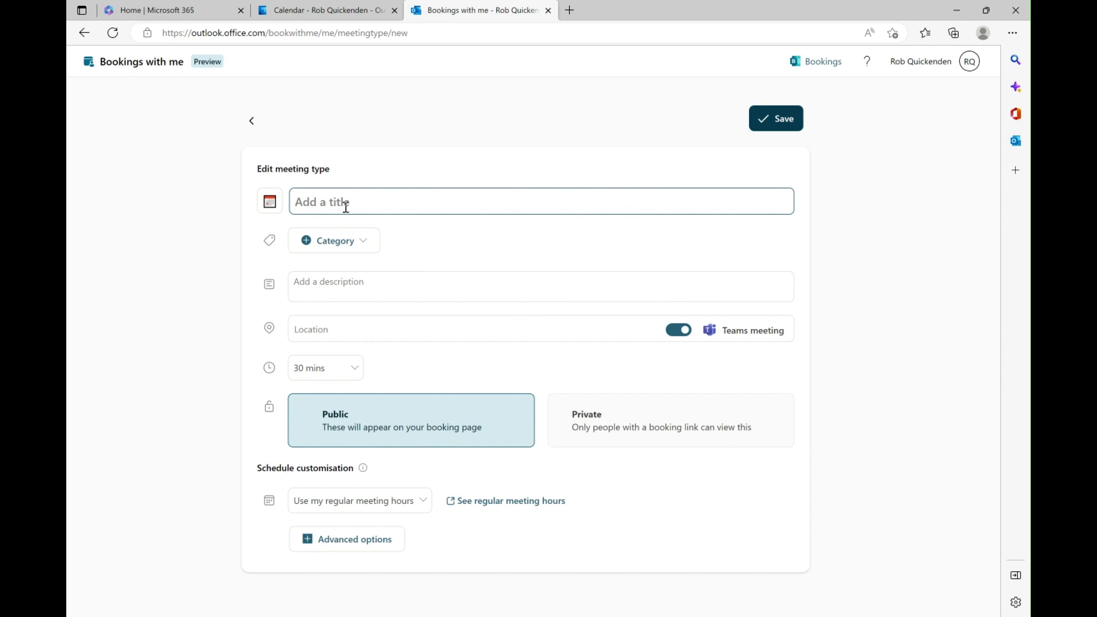
text(Boo)
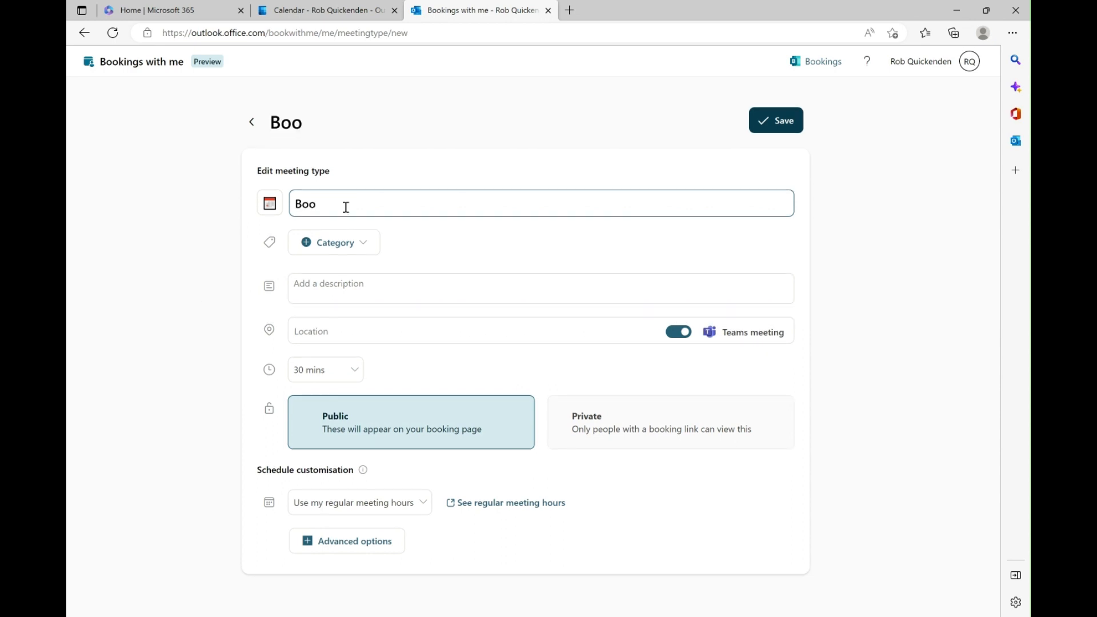
key(BackSpace)
key(BackSpace)
key(BackSpace)
text(4)
key(BackSpace)
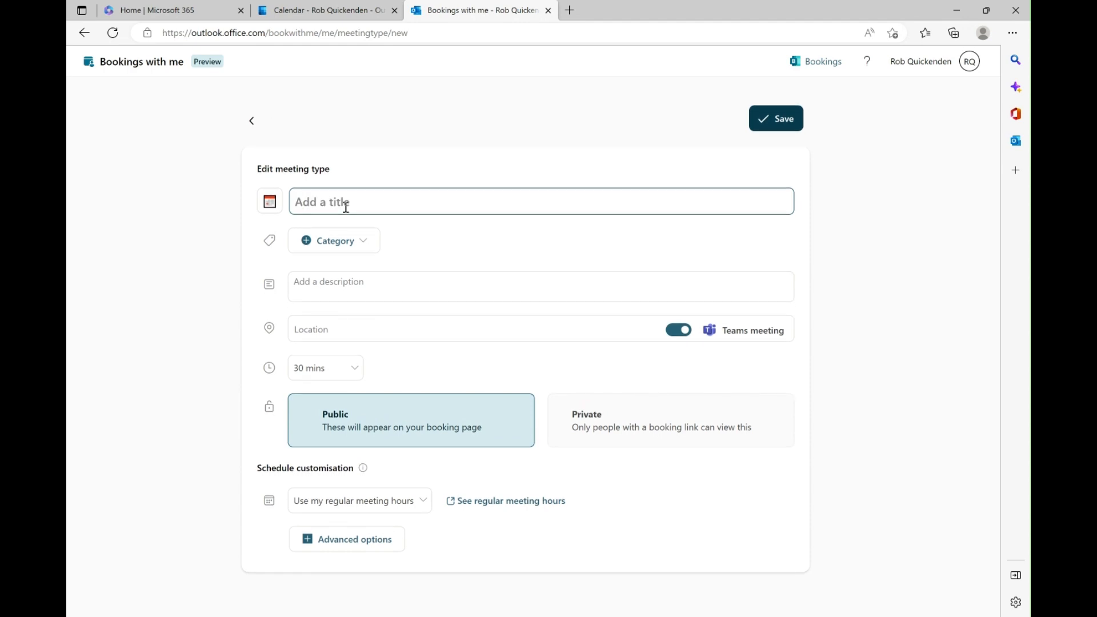
Title the meeting type "30 minute meeting" and describe it as "30 minute online meeting"
text(30 minute me)
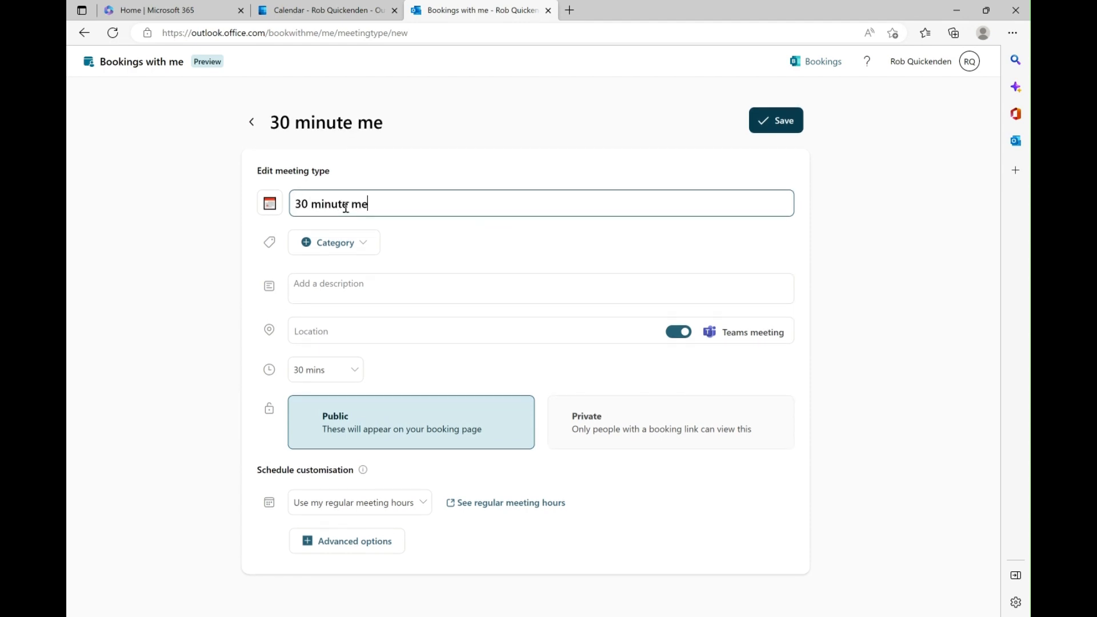
text(eting)
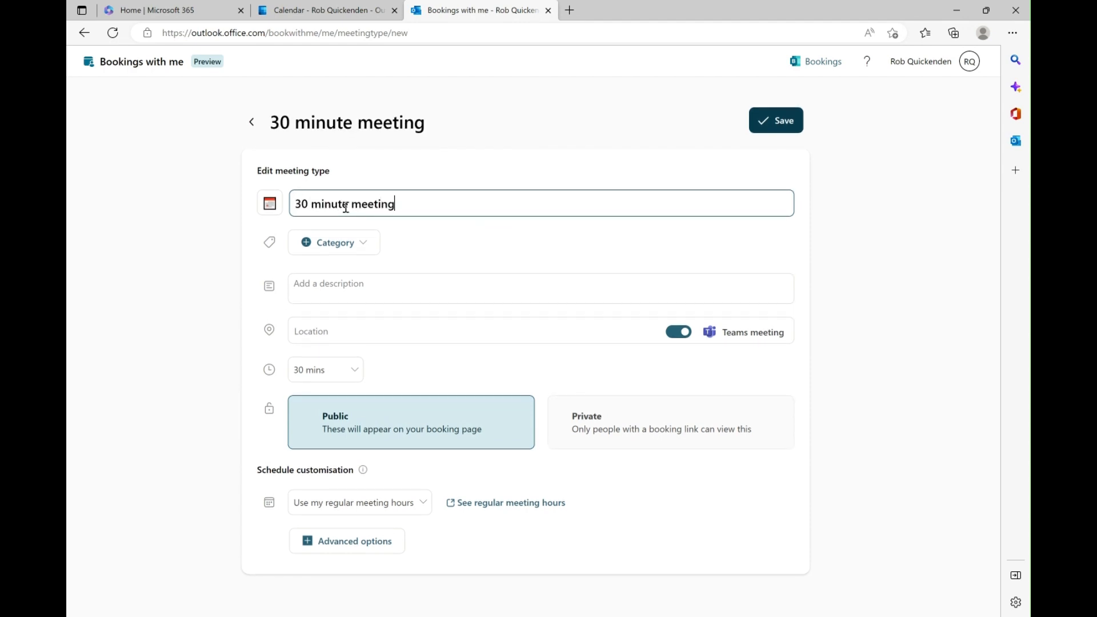
click(372, 248)
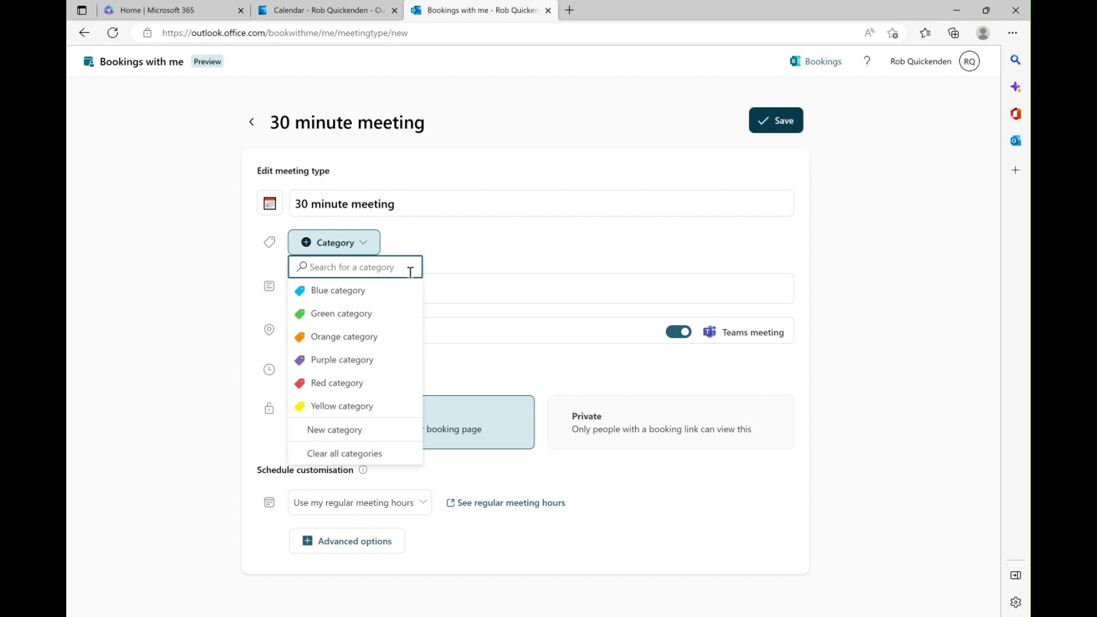
click(474, 244)
click(341, 284)
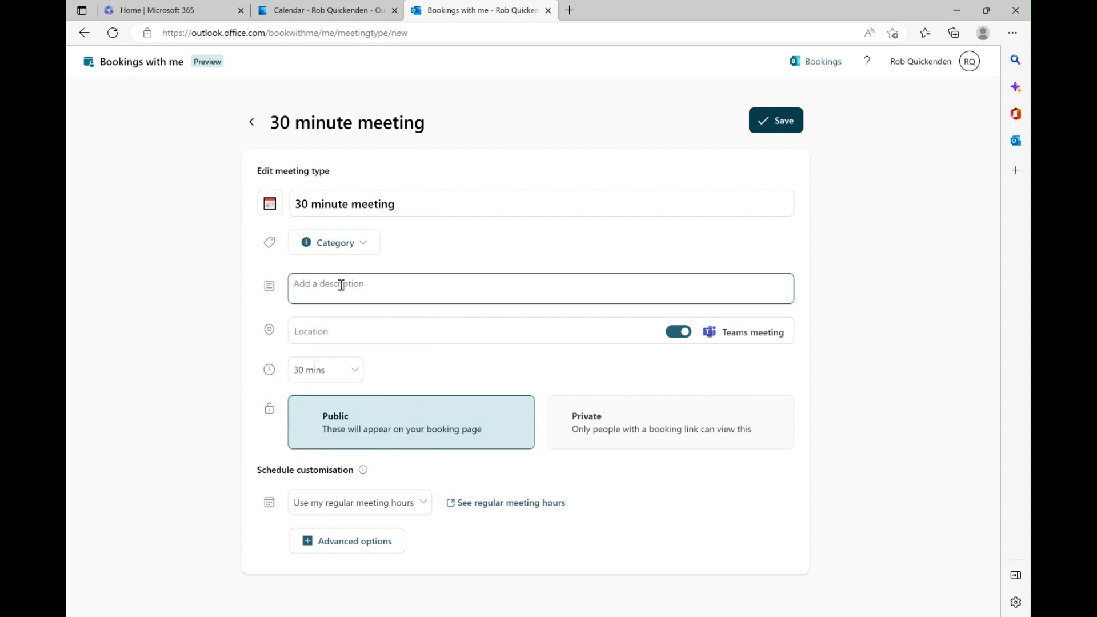
text(30 minute online meeting)
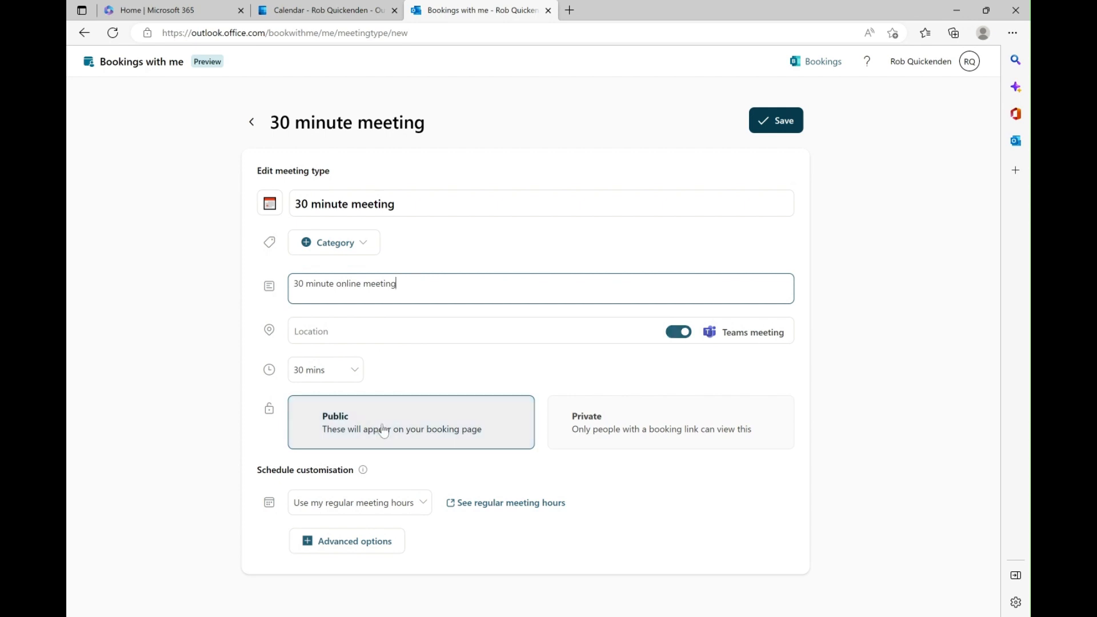
Set the 30 minute meeting's minimum lead time to 1 day in the advanced options and save the meeting type
click(313, 546)
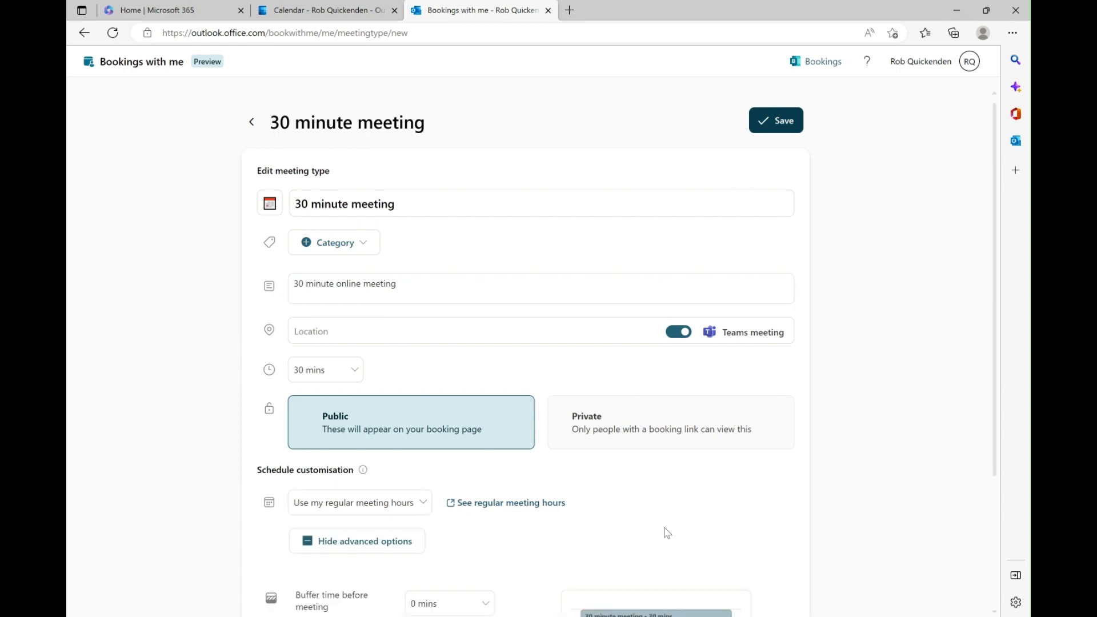
scroll(994, 378, down, 3)
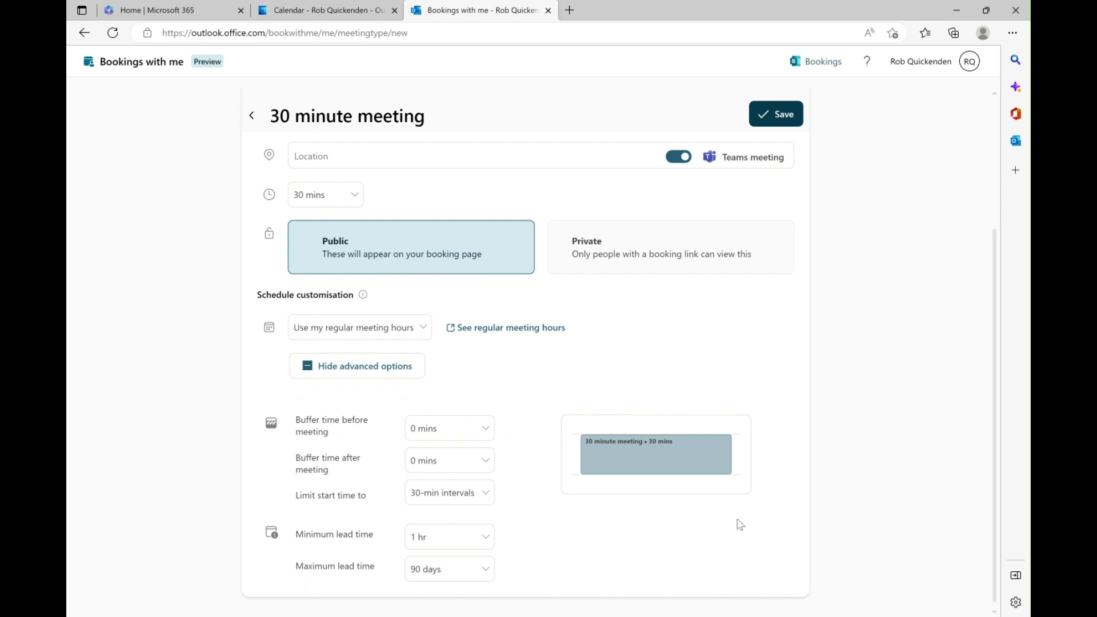
click(483, 495)
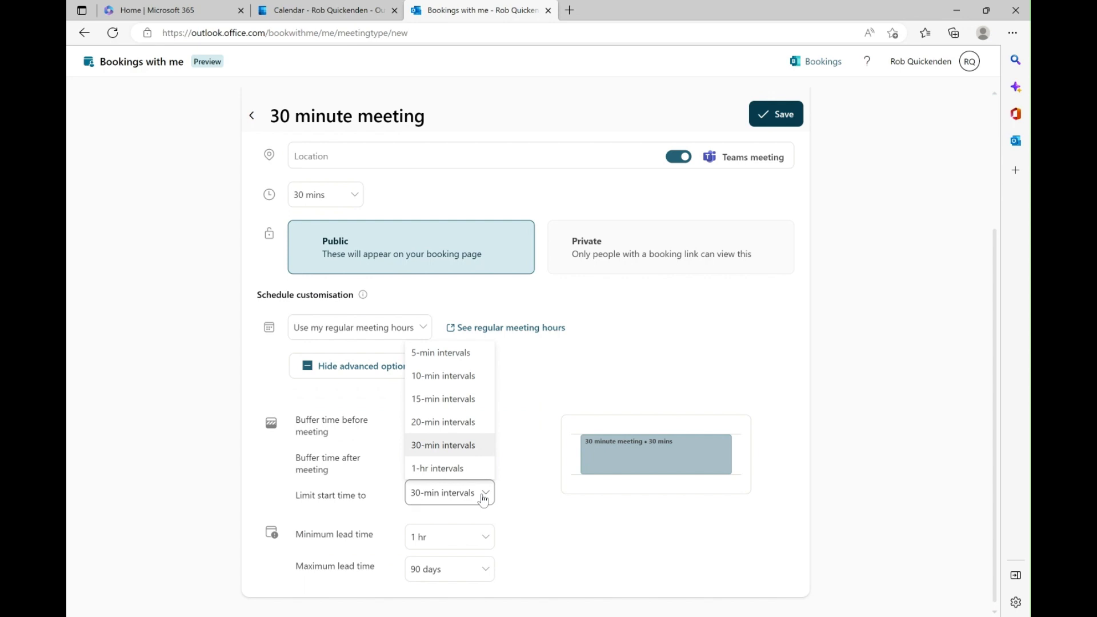
click(527, 539)
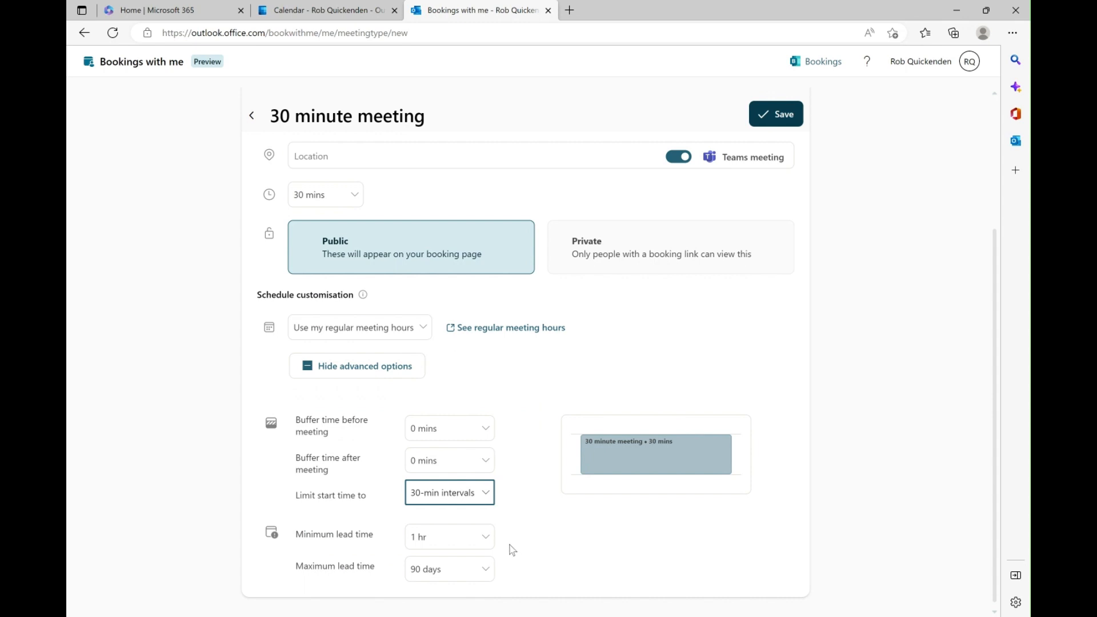
click(489, 539)
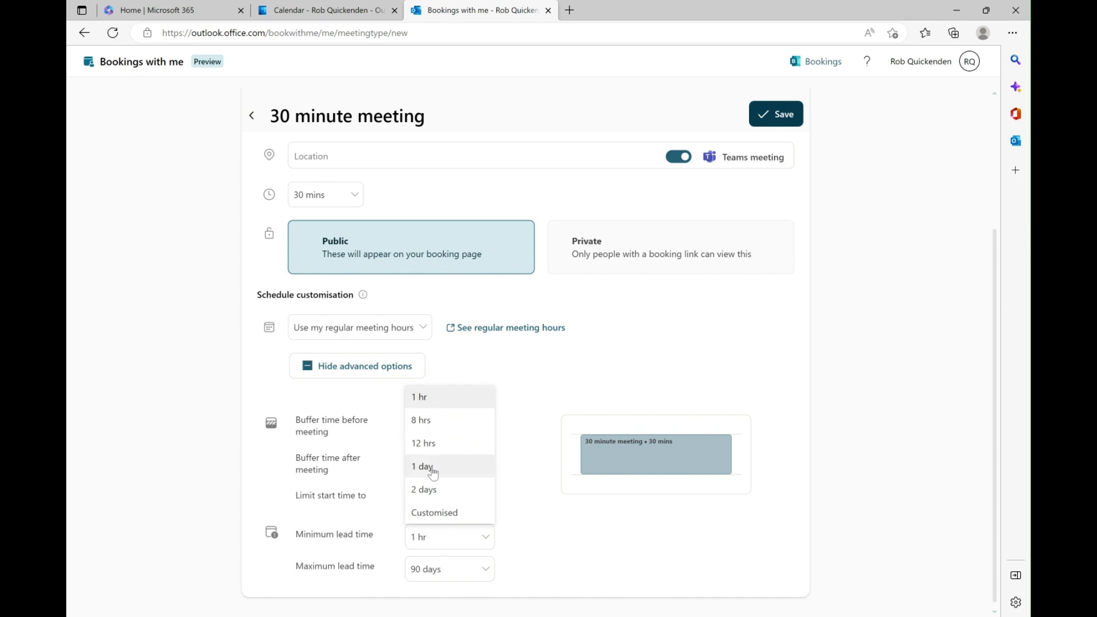
click(433, 473)
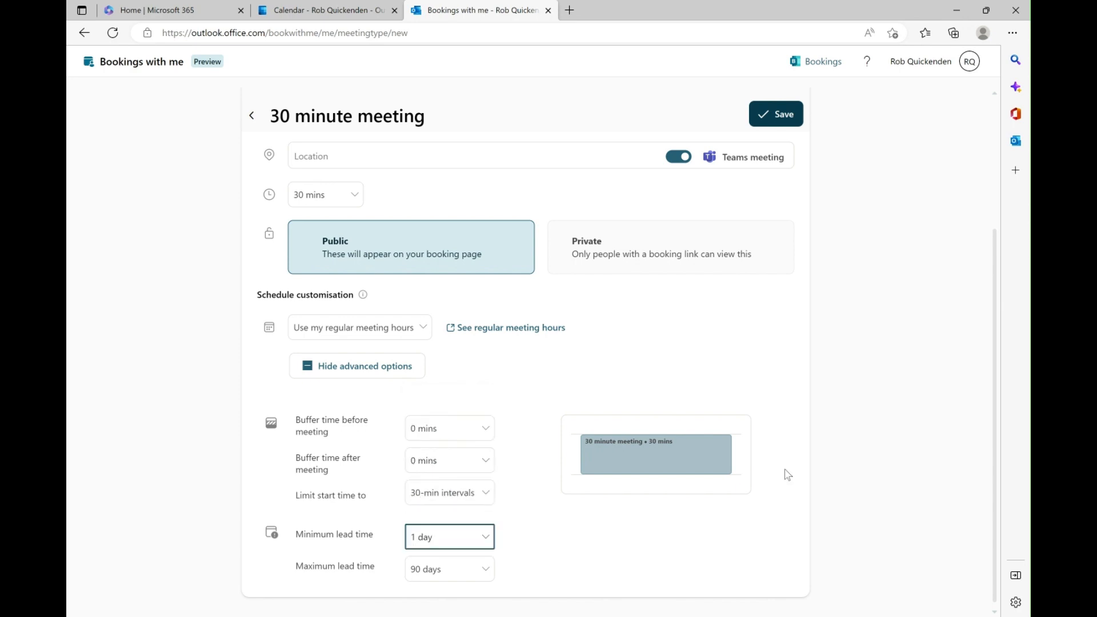
drag(994, 519, 997, 263)
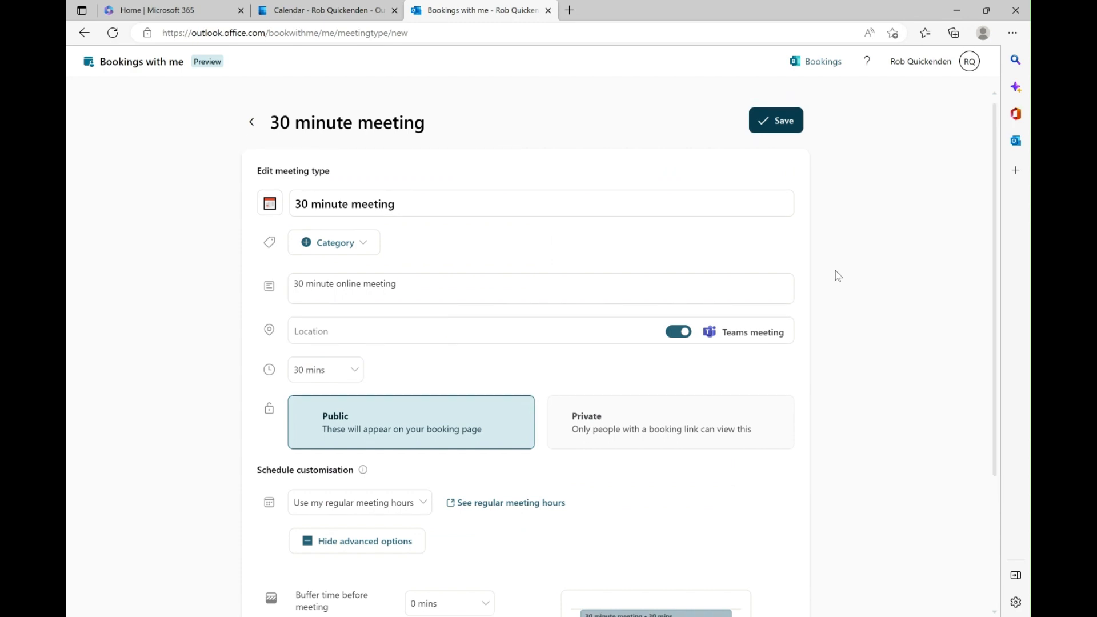
click(784, 121)
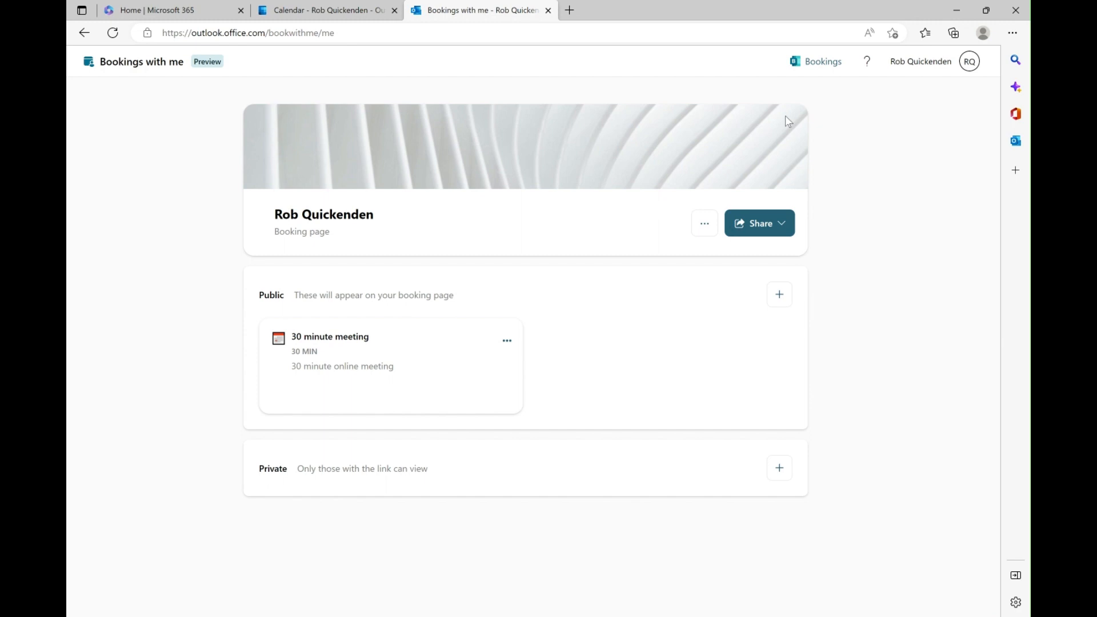
Change the booking page's banner image to the aerial city skyscraper picture
click(701, 227)
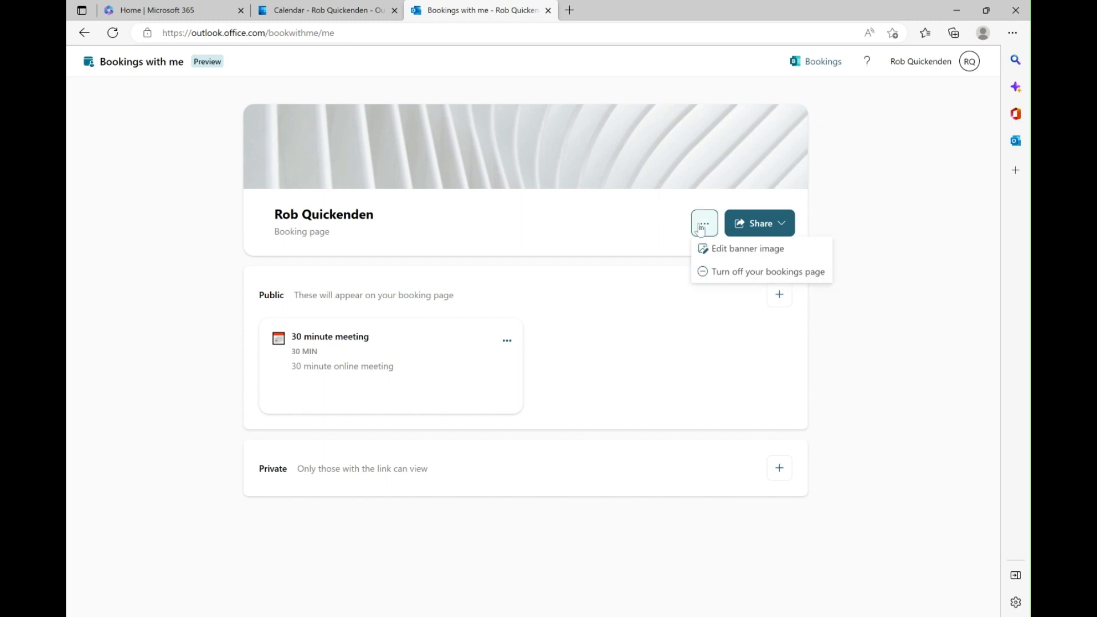
click(767, 255)
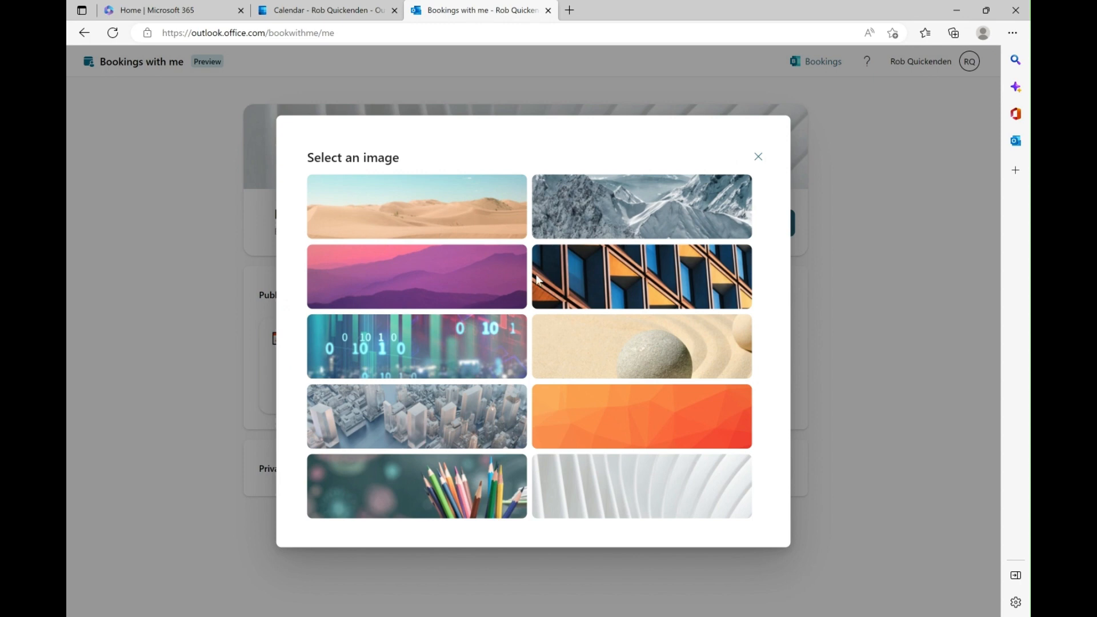
click(451, 428)
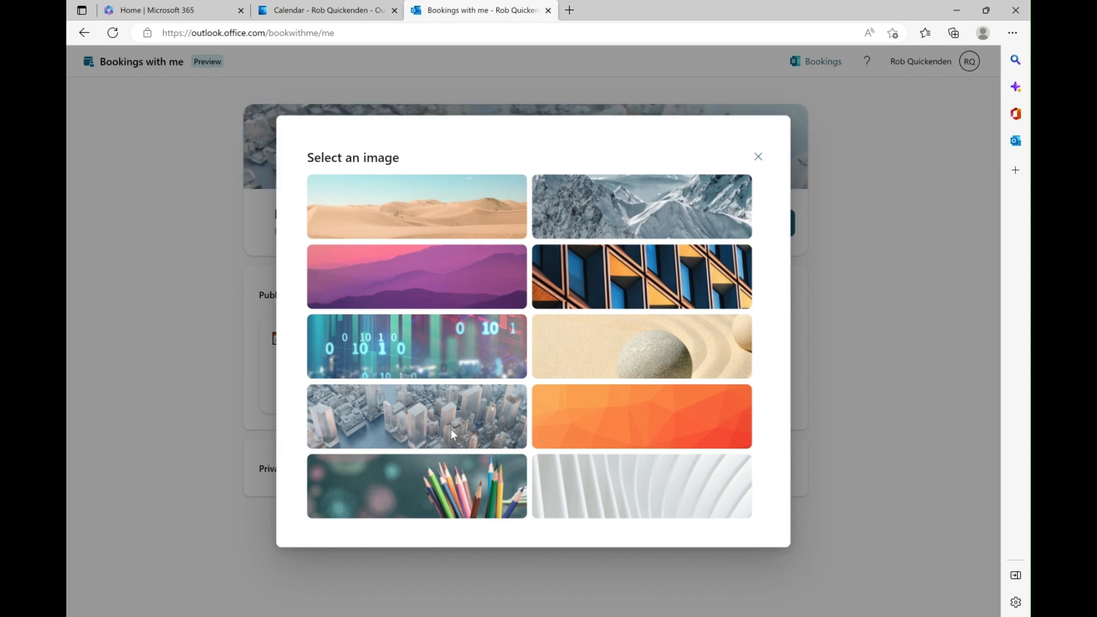
click(758, 157)
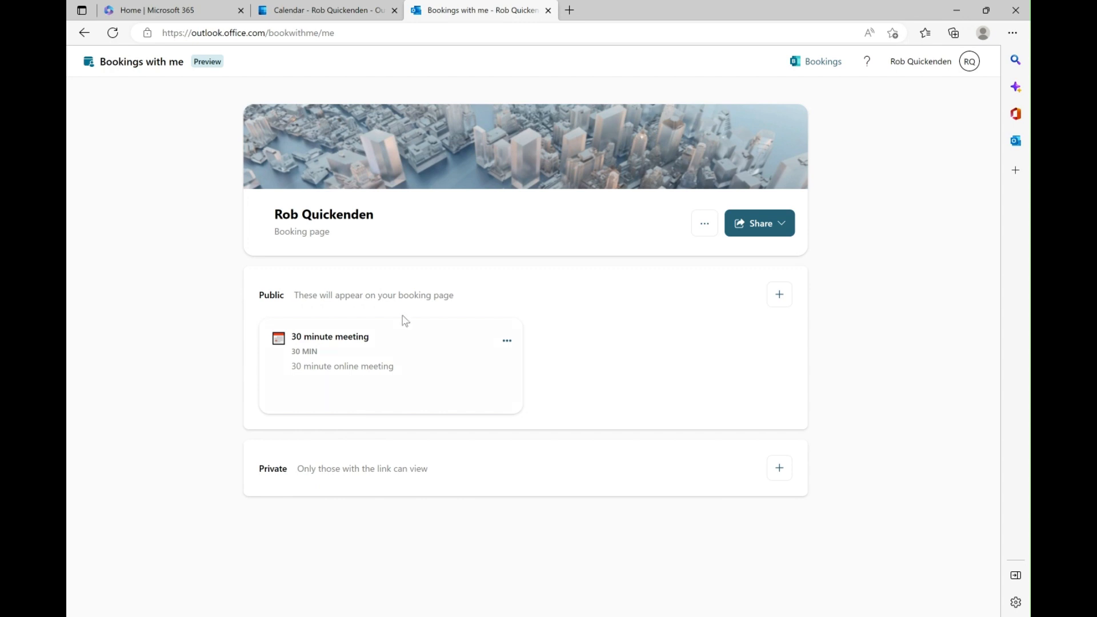
Add another public meeting type titled "1 hour meeting"
click(782, 296)
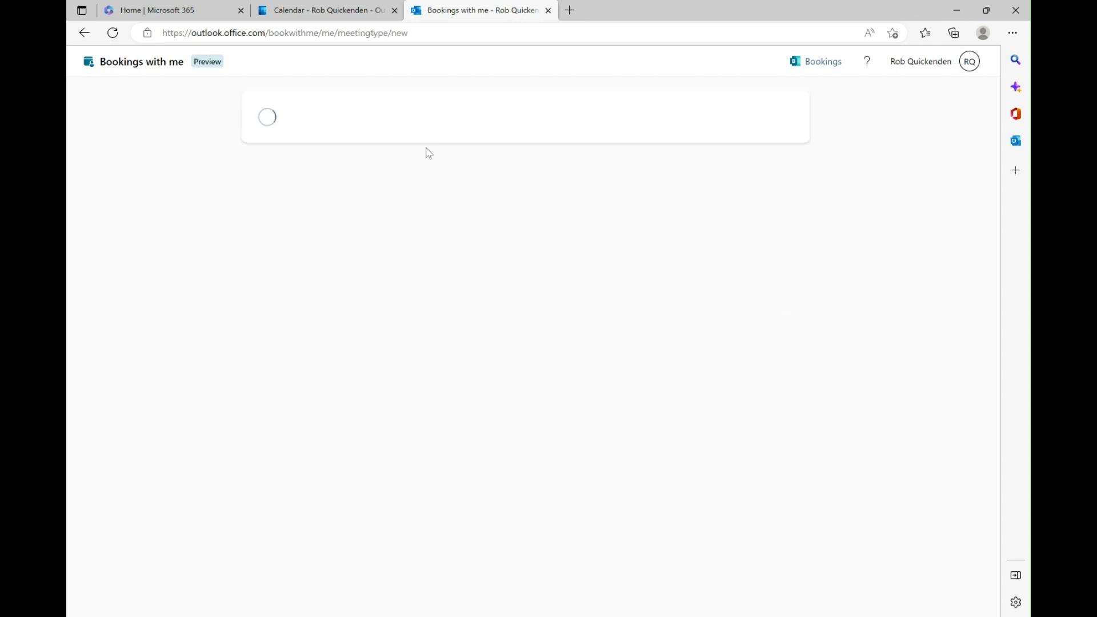
click(364, 206)
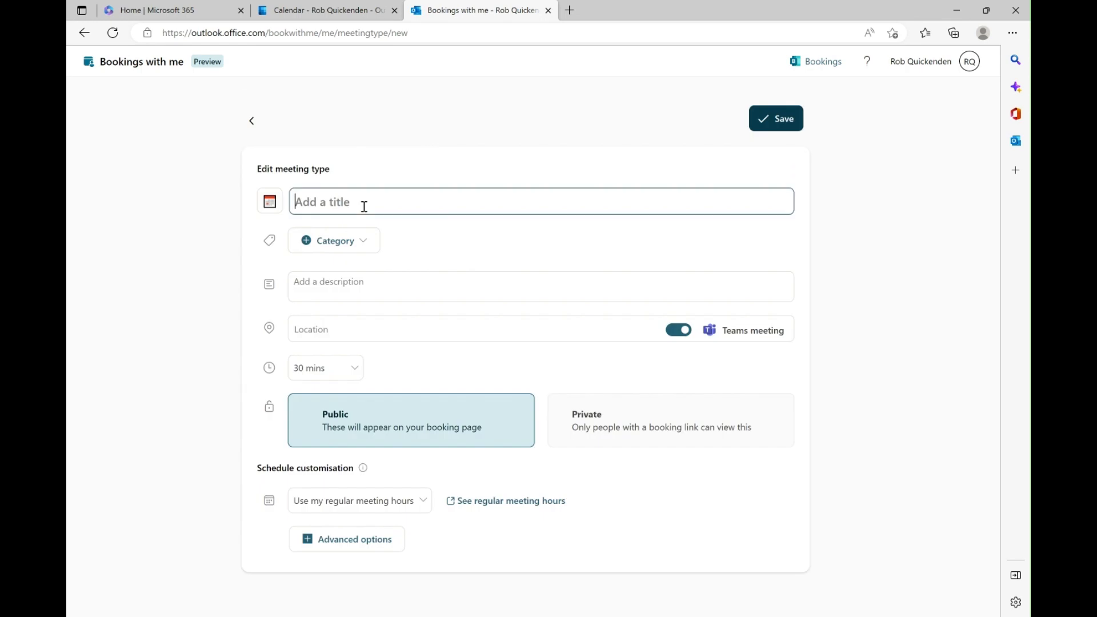
text(1 hour)
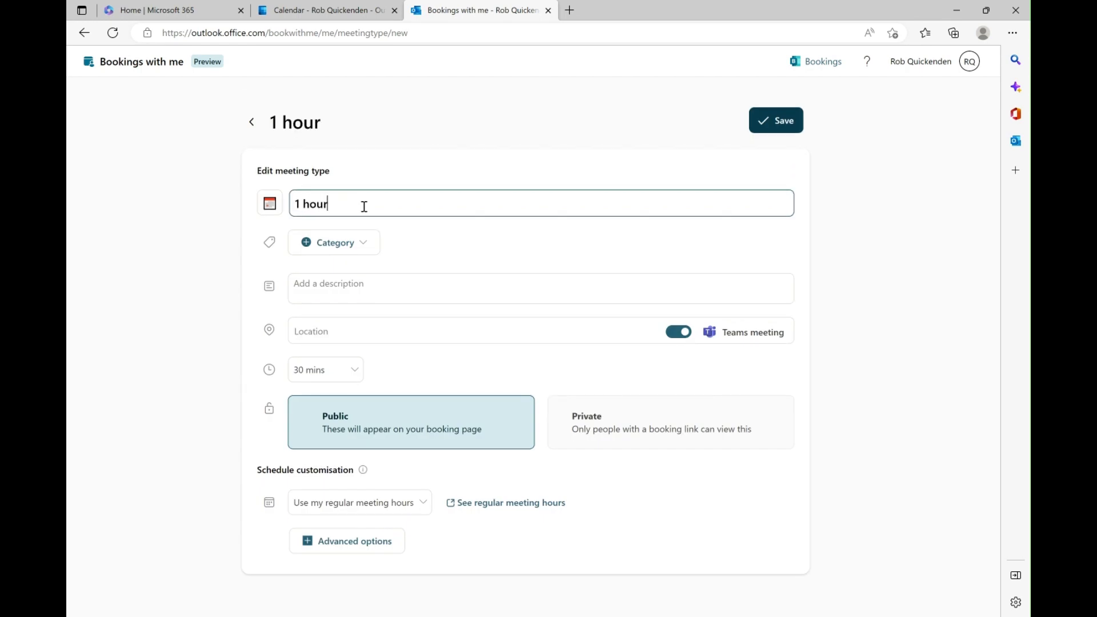
text( meeting)
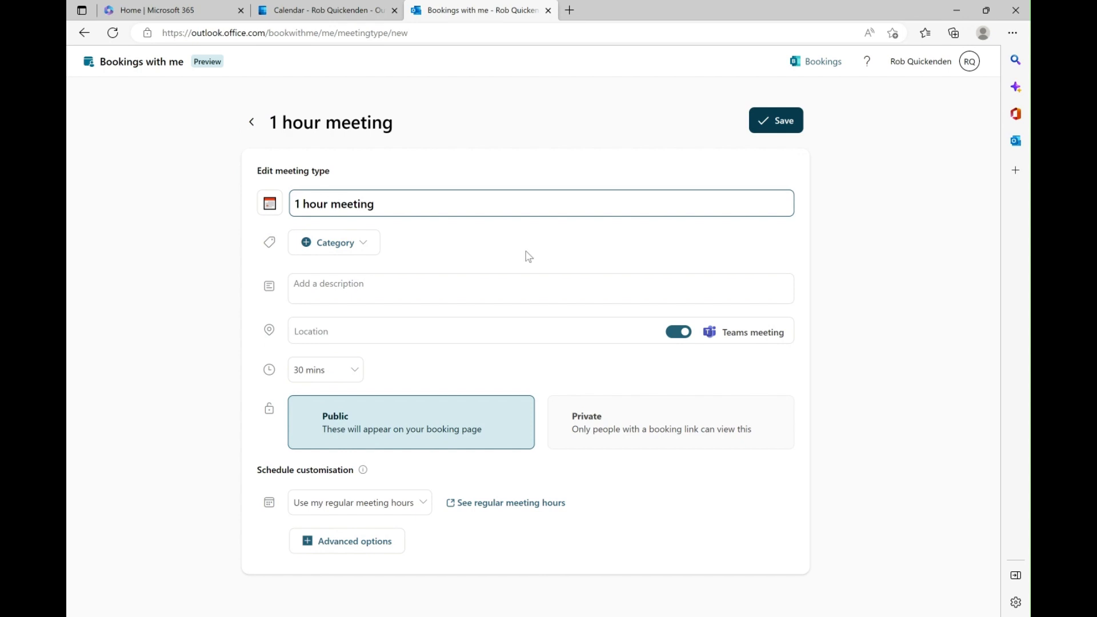
Describe the new meeting type as "Book a 1 hour meeting with me"
click(351, 289)
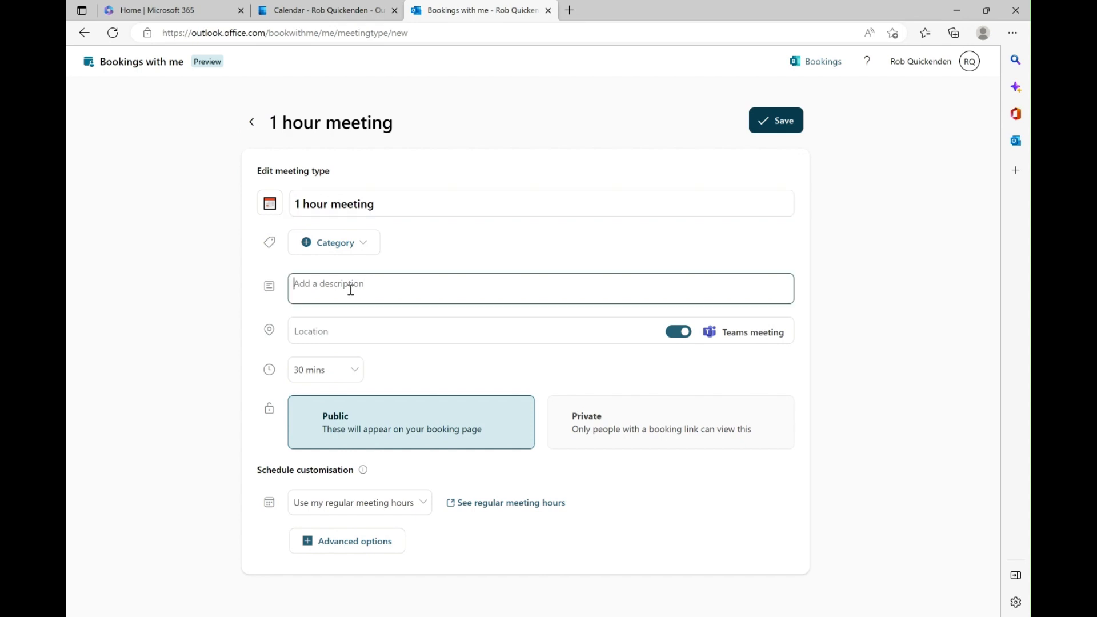
text(Book an)
key(BackSpace)
key(BackSpace)
text(1 hour meeting with me)
Set the new meeting type's duration to 1 hr and save it
click(339, 374)
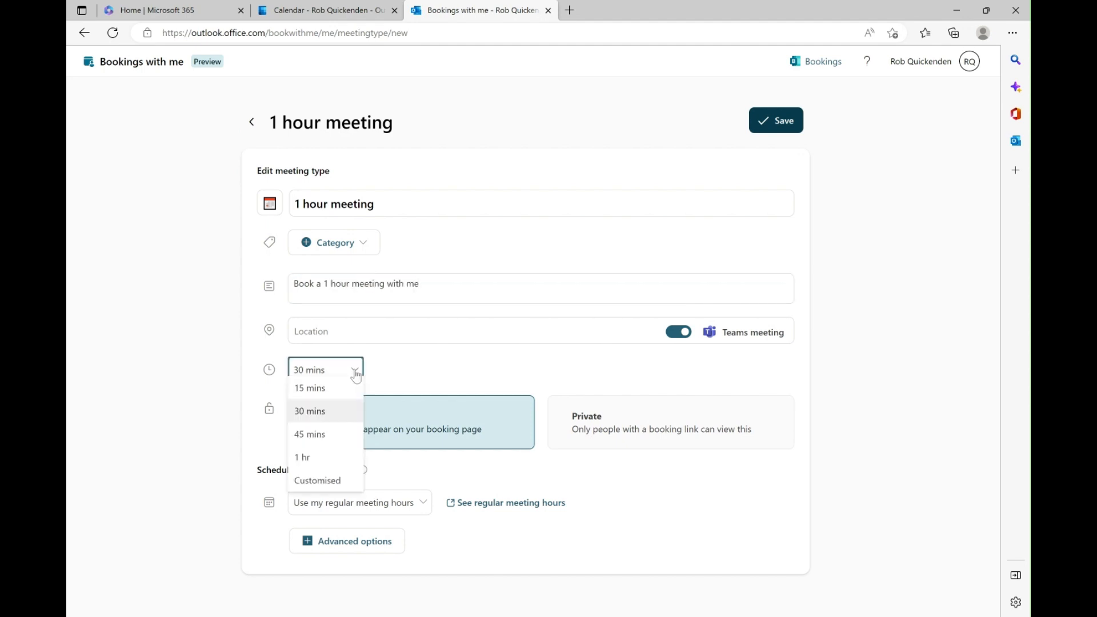
click(329, 465)
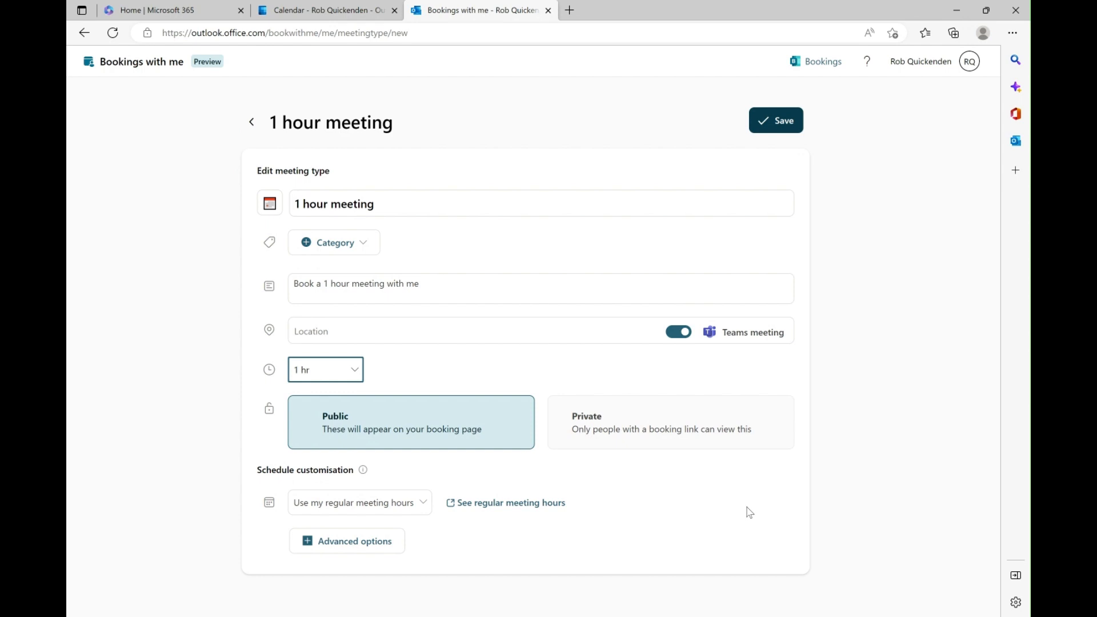
click(793, 132)
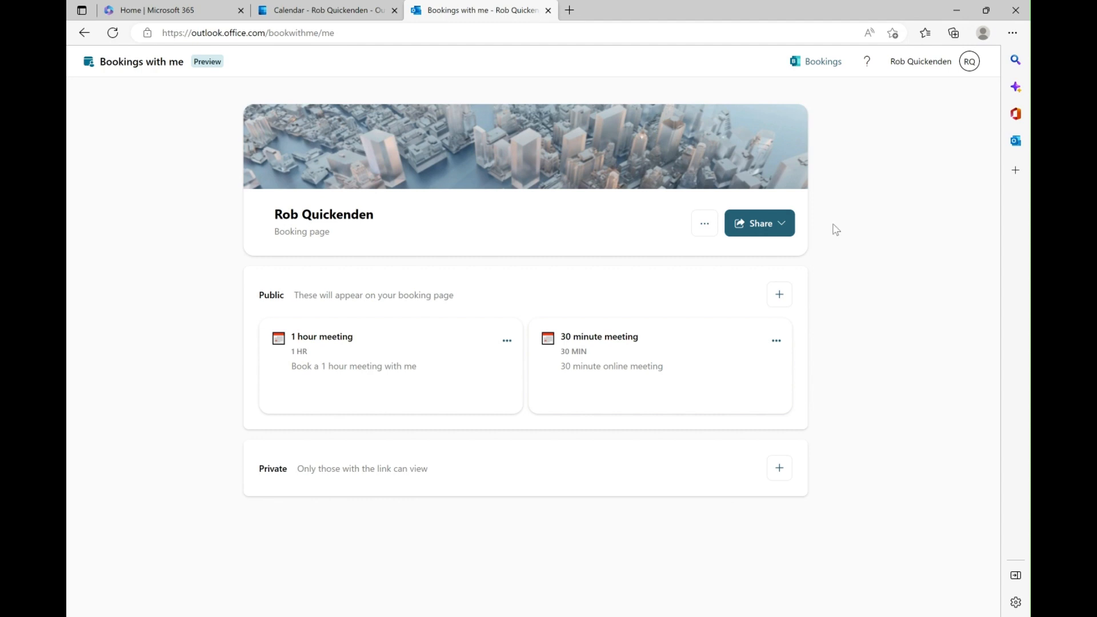
Copy the booking page's share link and open it in an InPrivate browser window
click(785, 226)
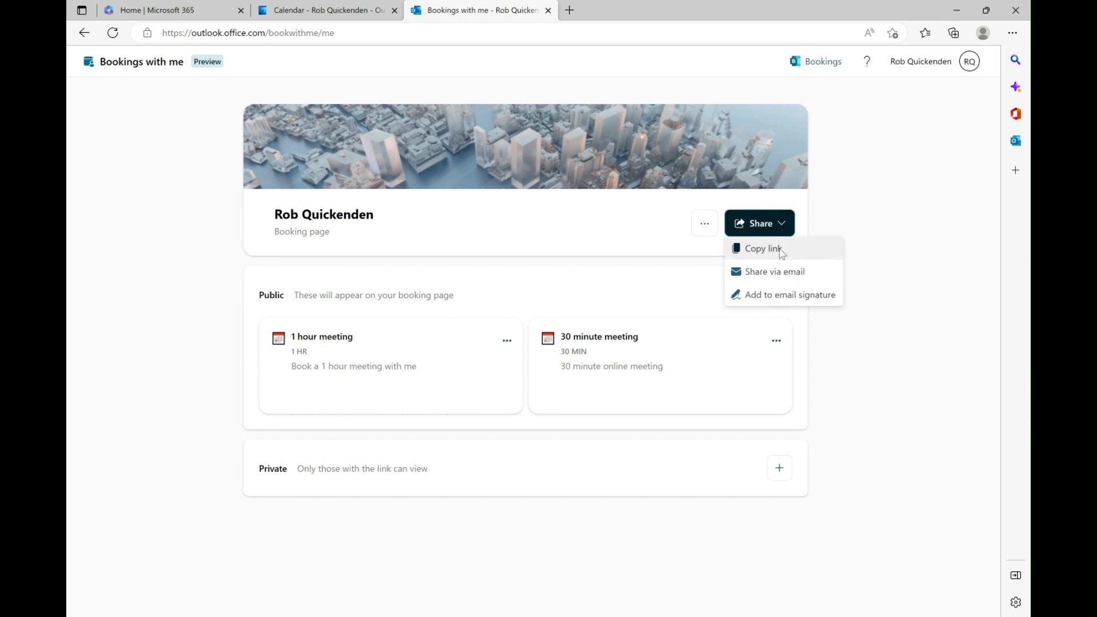
click(766, 248)
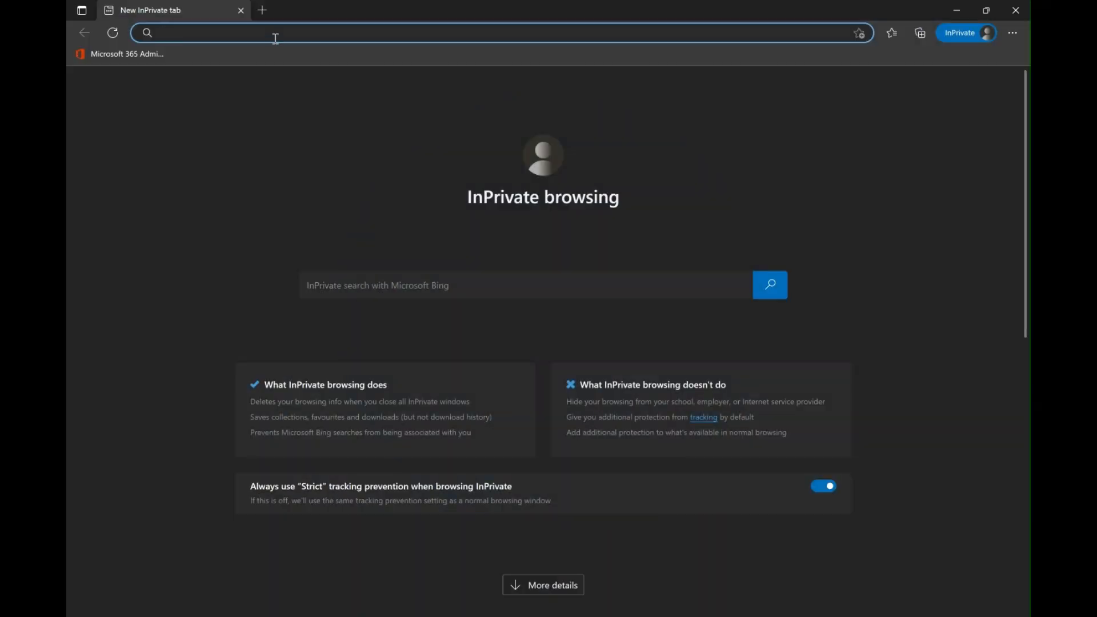
key(ctrl+v)
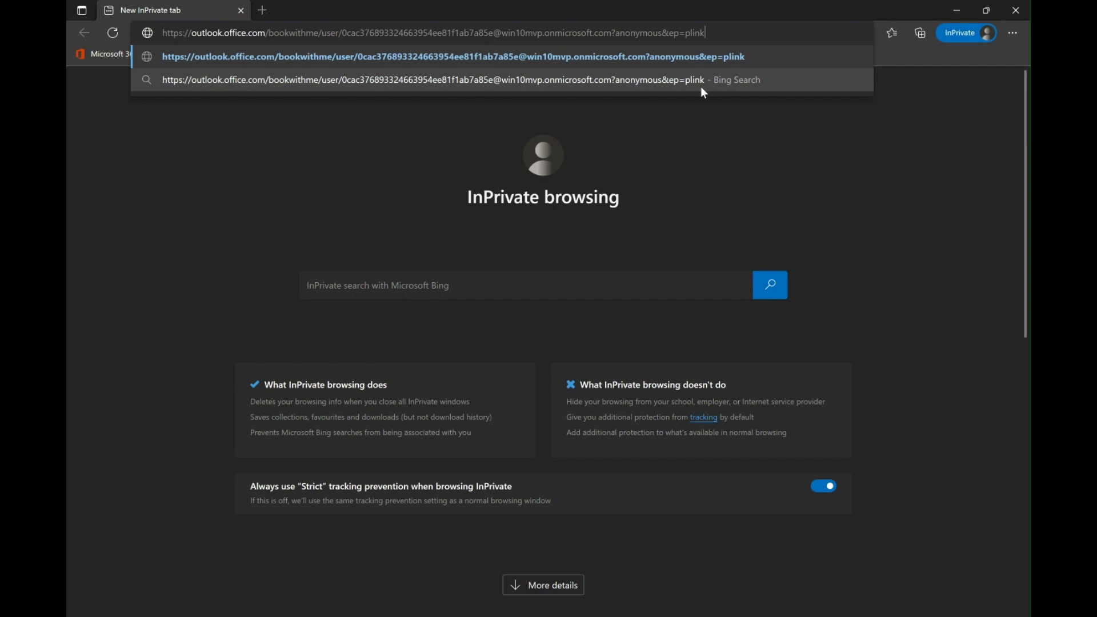
key(Return)
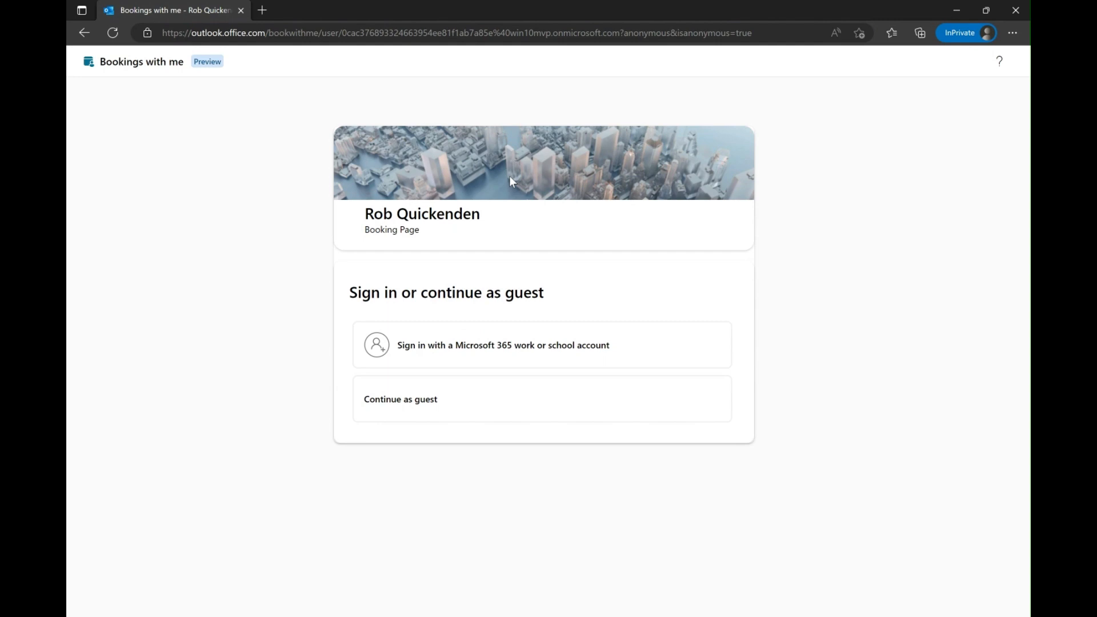
Continue as guest and choose the 4:00 PM slot on Monday, January 30 for the 1 hour meeting
click(421, 405)
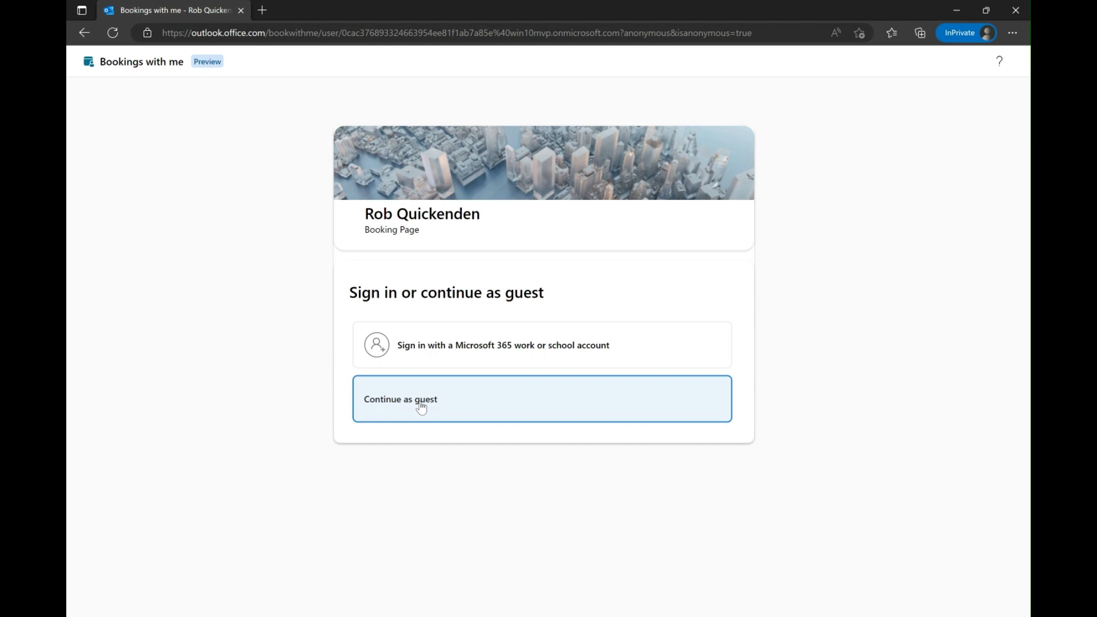
click(421, 407)
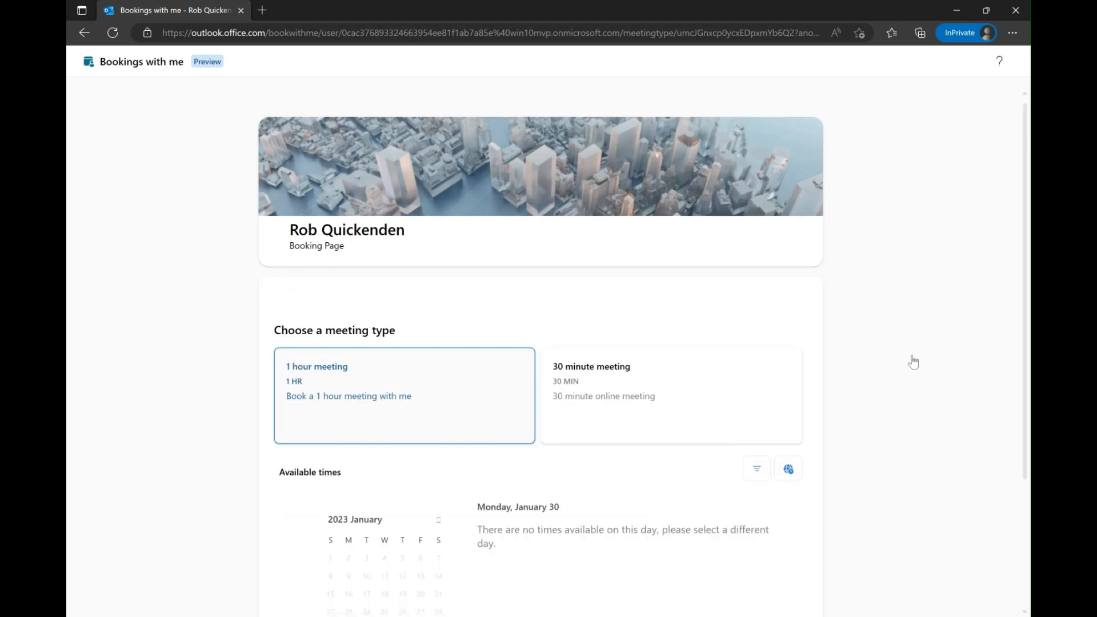
scroll(998, 380, down, 3)
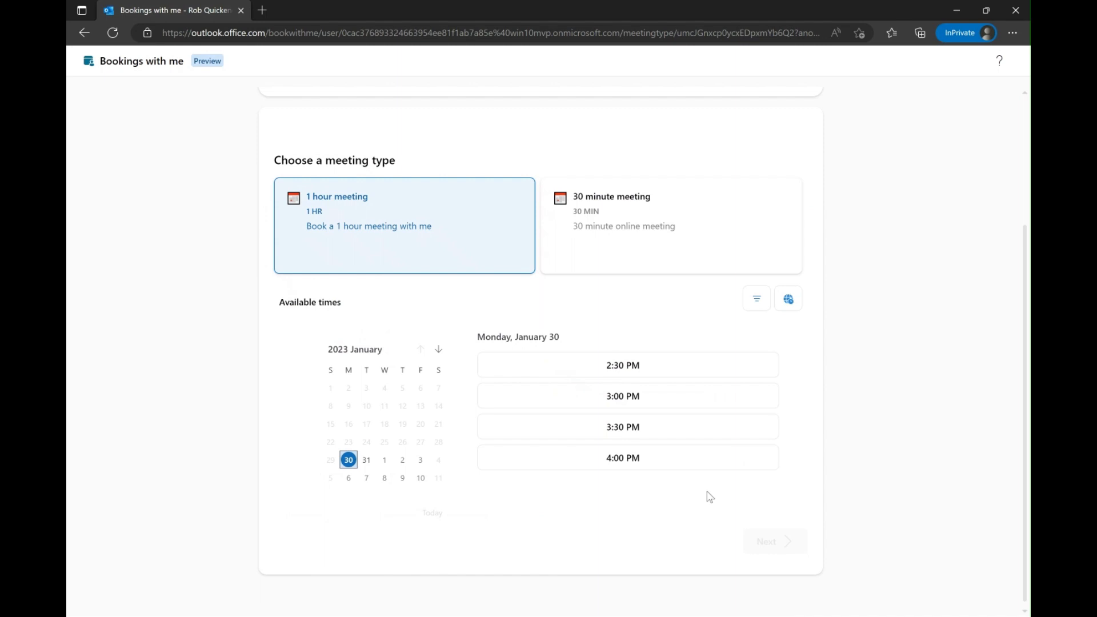
click(631, 459)
click(766, 547)
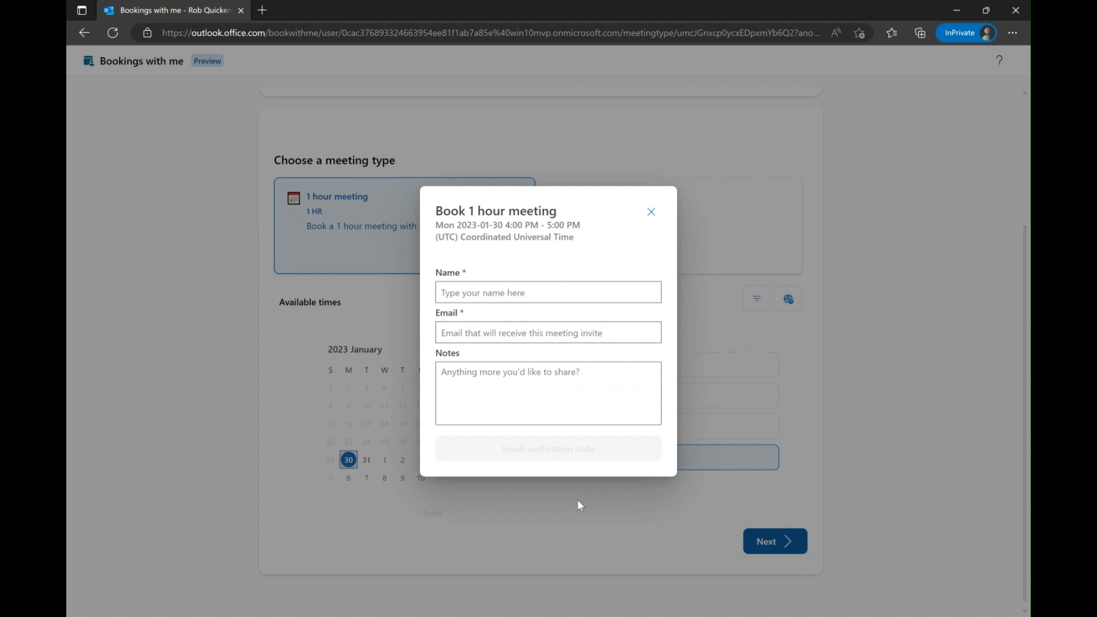
Fill in the guest's name and email with the note "To talk about the death star", and request the email verification code
click(480, 368)
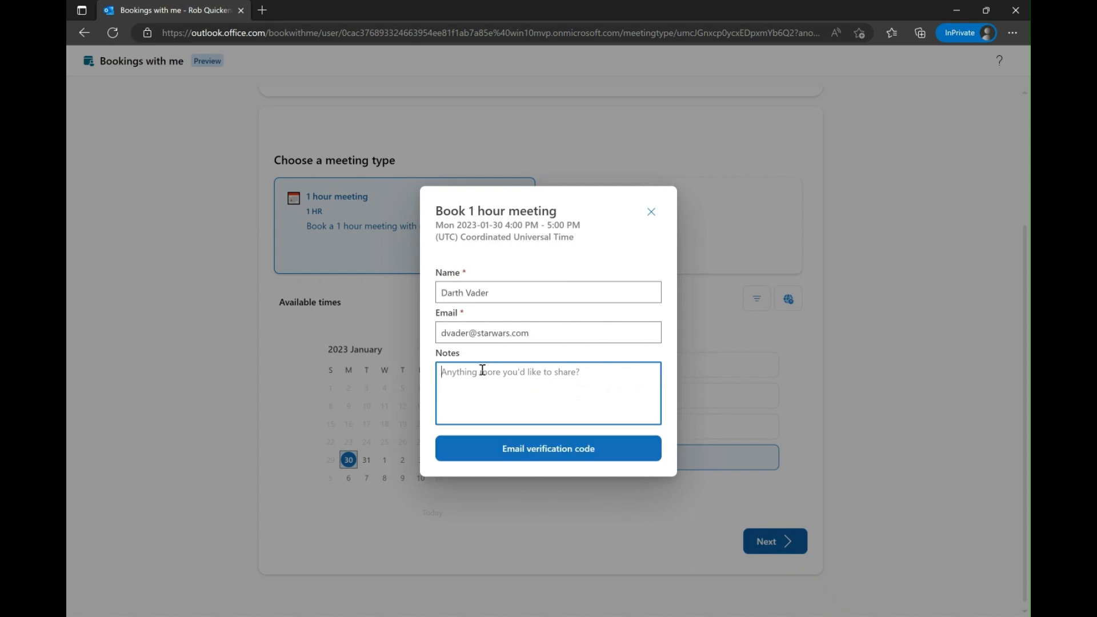
text(To talk about the death star)
click(604, 451)
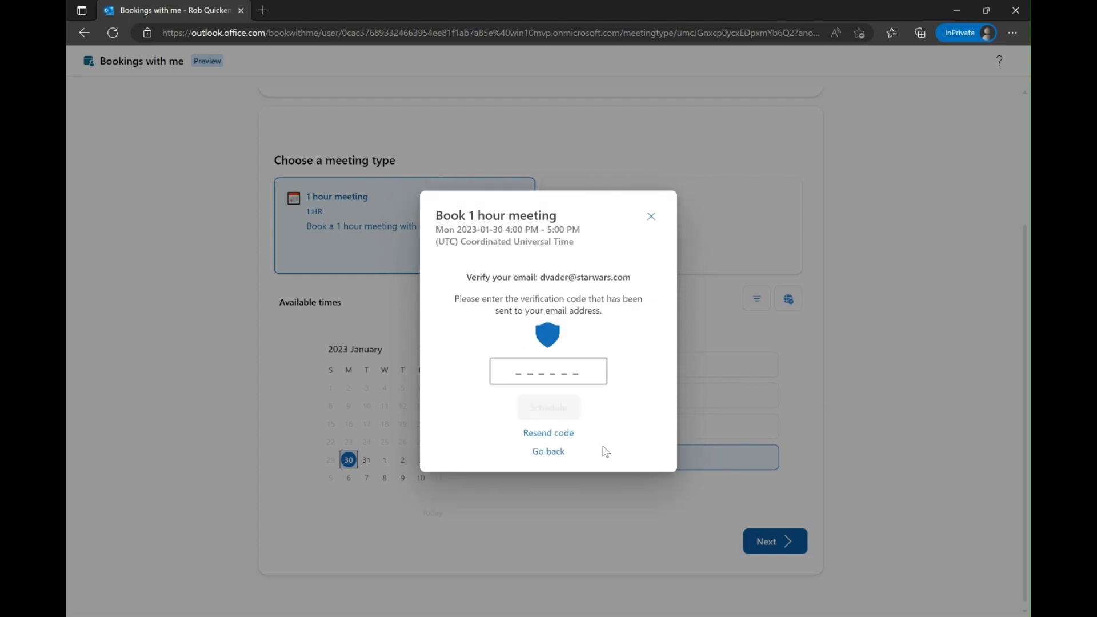